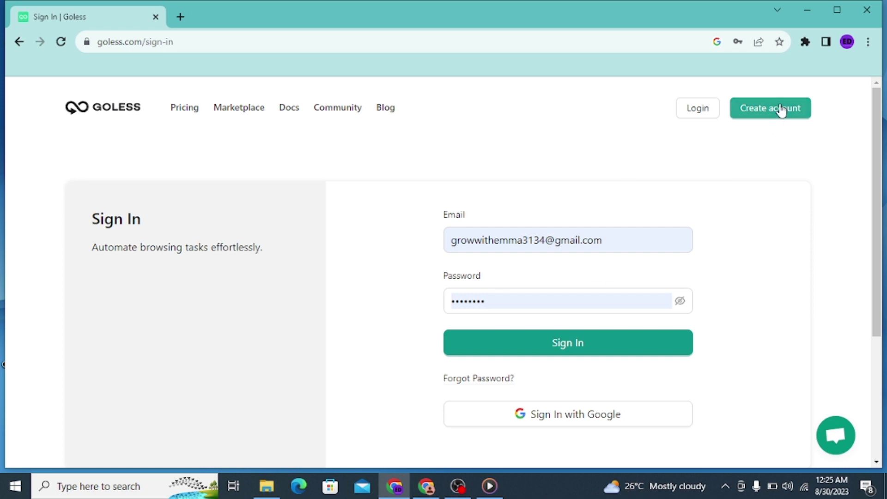
# Step: Sign in to the GoLess account with the saved e-mail and password
pyautogui.click(612, 241)
pyautogui.moveTo(604, 240); pyautogui.dragTo(438, 257)
pyautogui.click(518, 307)
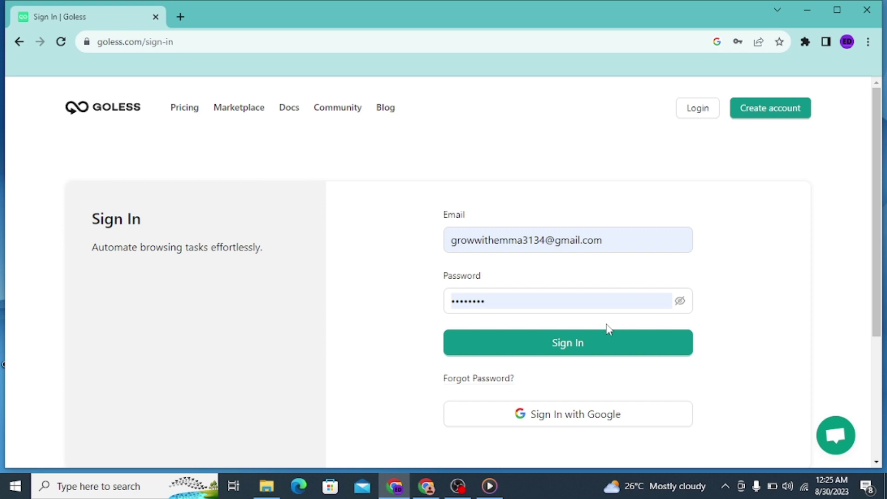
pyautogui.click(608, 346)
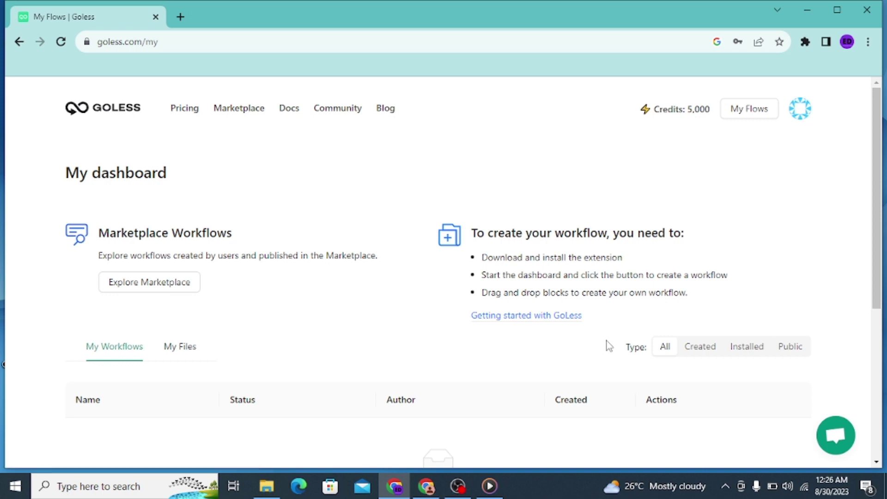
# Step: Open the Getting started with GoLess guide from the dashboard, returning to the dashboard to load it again
pyautogui.click(569, 320)
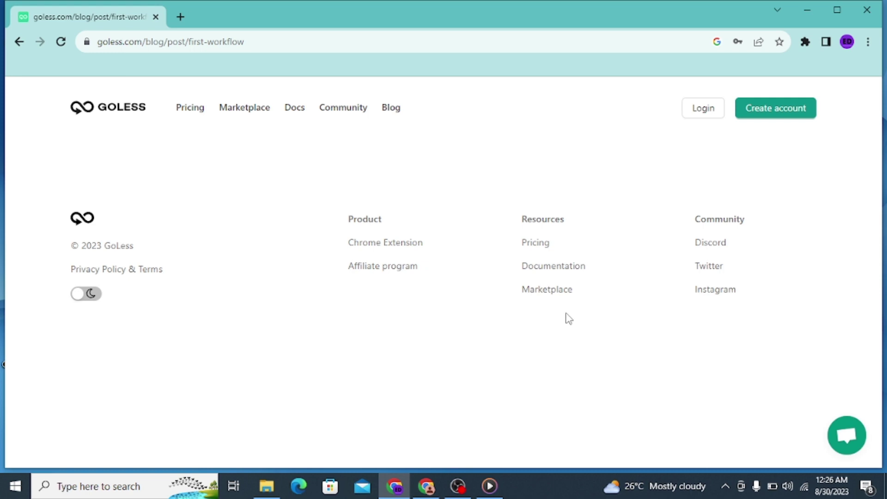
pyautogui.click(701, 116)
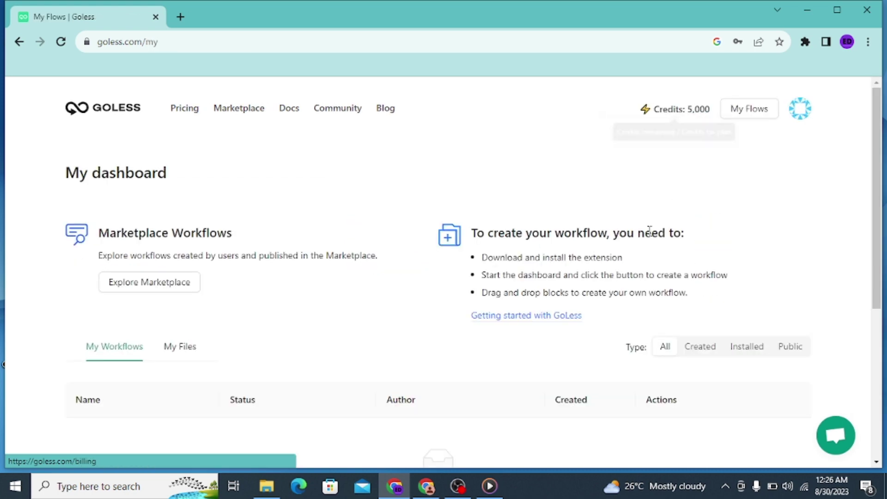
pyautogui.click(571, 318)
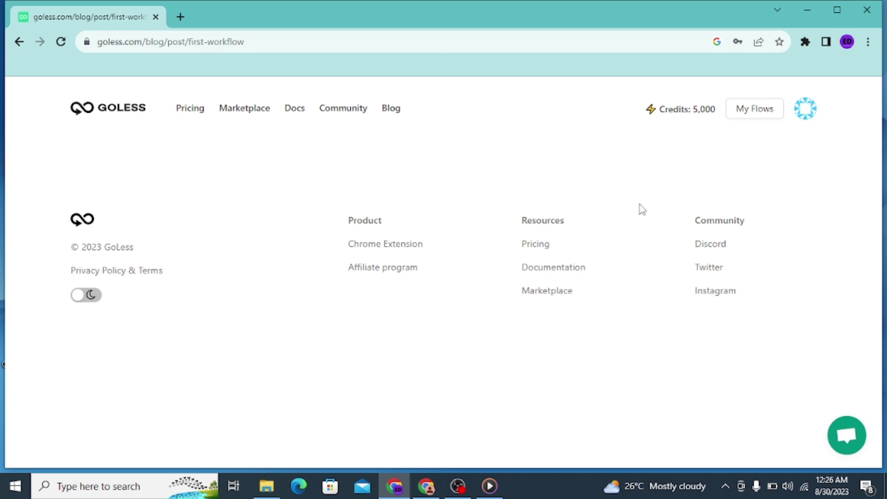
# Step: Install the Binance P2P Market Scraper workflow from the GoLess Marketplace and try to run it
pyautogui.click(246, 113)
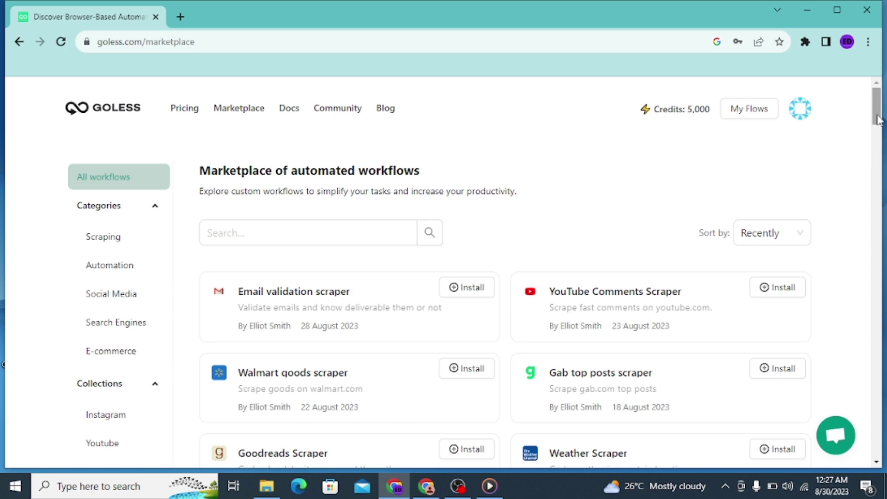
pyautogui.moveTo(877, 124); pyautogui.dragTo(869, 224)
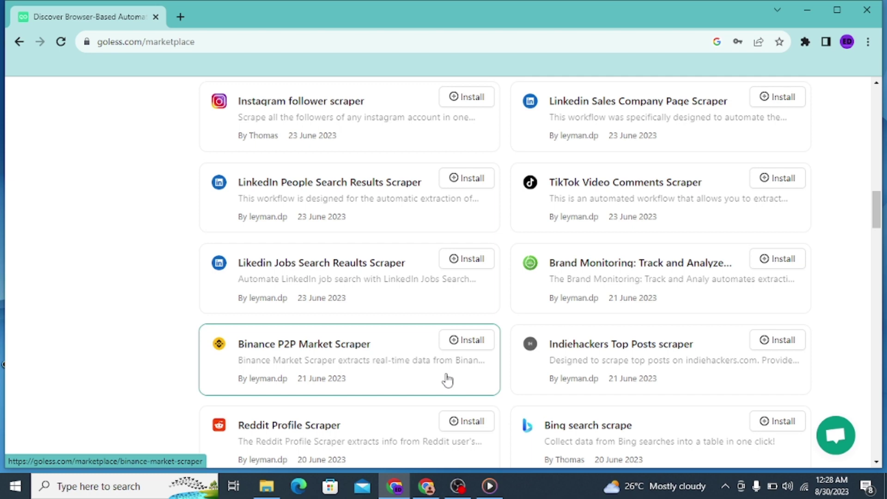
pyautogui.click(472, 348)
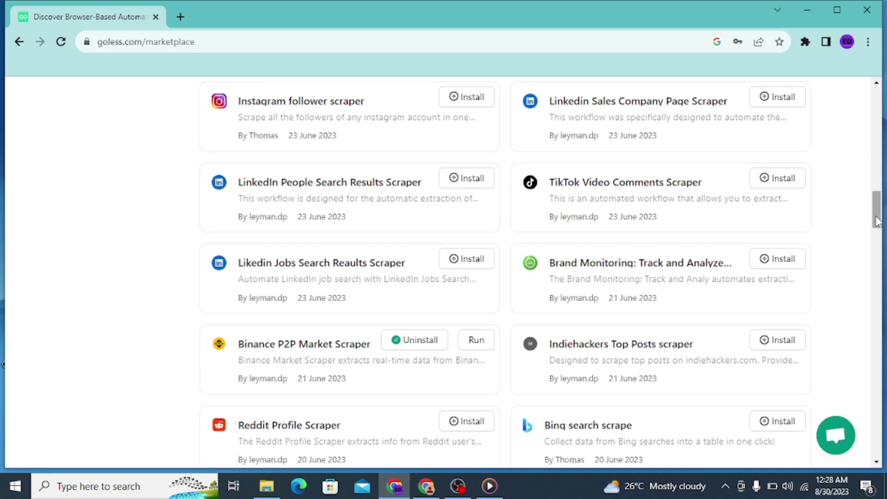
pyautogui.moveTo(877, 221)
pyautogui.mouseDown()
pyautogui.moveTo(871, 301)
pyautogui.moveTo(874, 217)
pyautogui.moveTo(874, 231)
pyautogui.mouseUp()
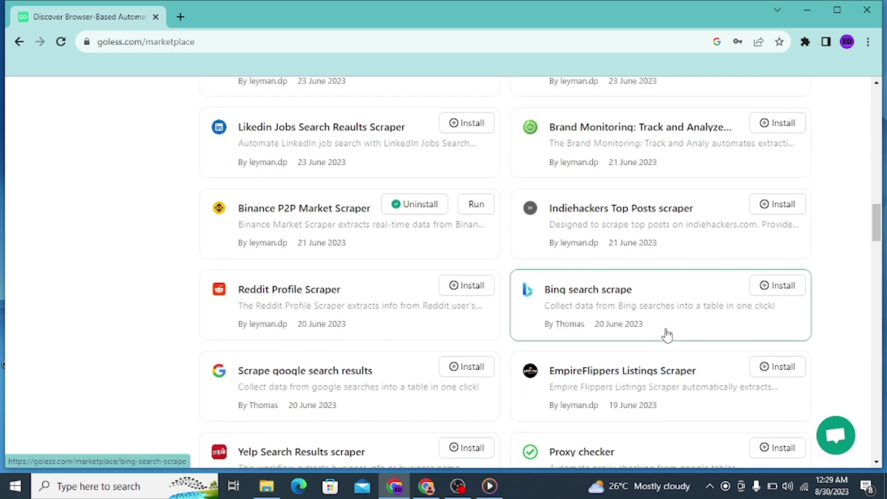
pyautogui.click(481, 208)
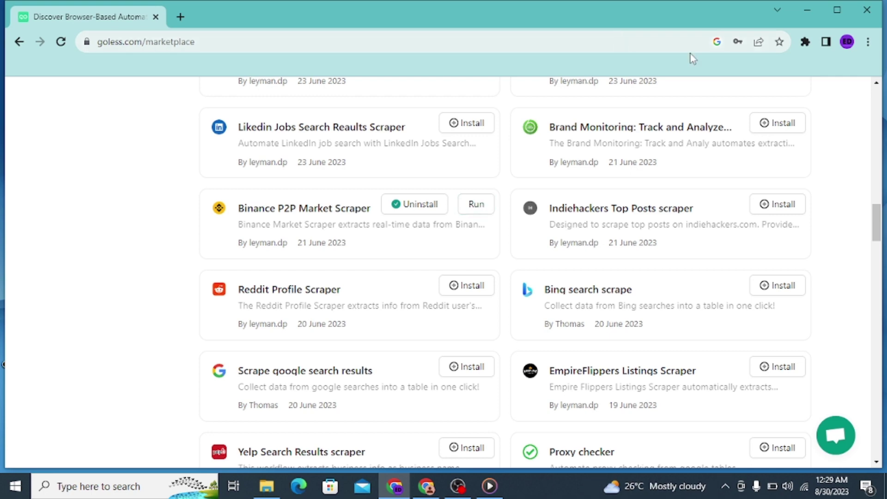
# Step: Search for "gmail login" in a new browser tab to reach the Gmail inbox
pyautogui.click(180, 17)
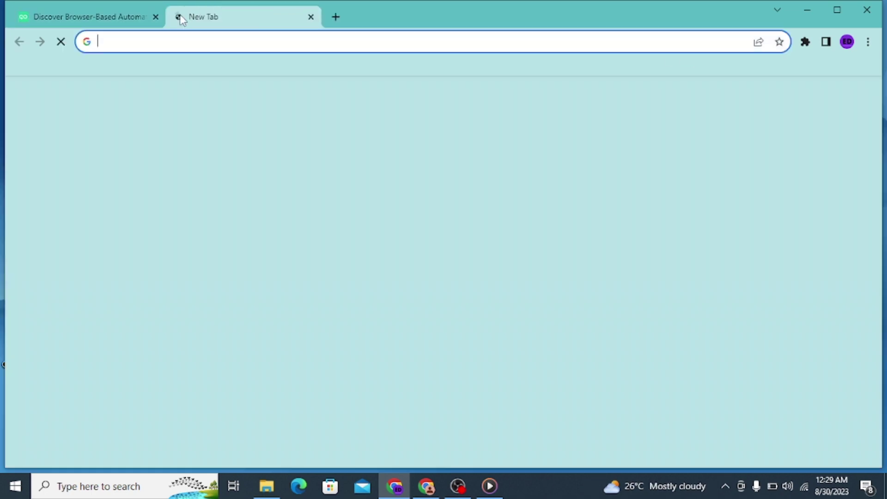
pyautogui.click(176, 42)
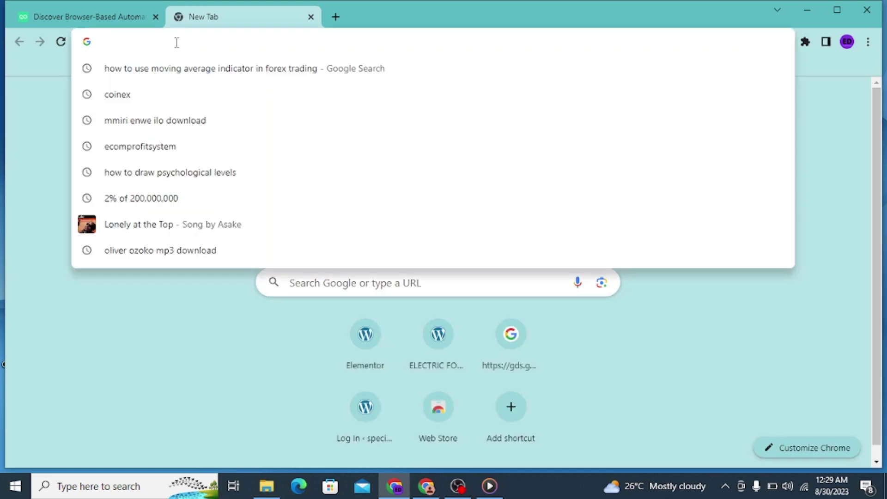
pyautogui.write('gmail')
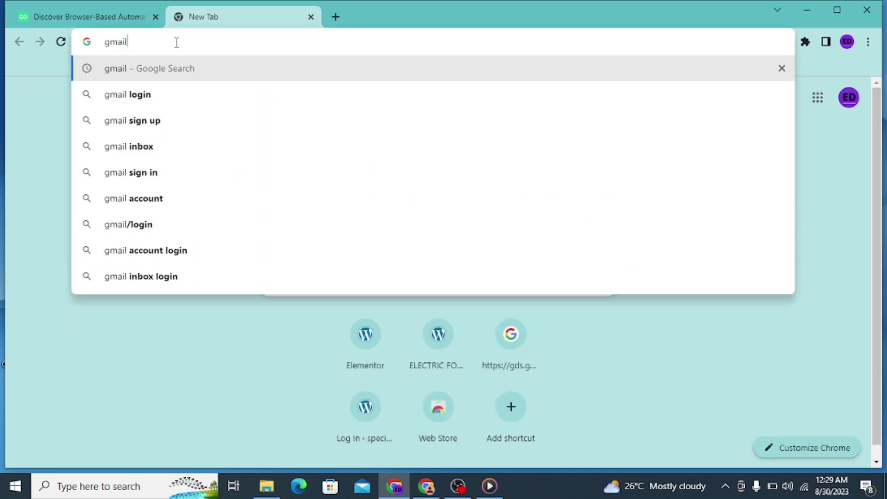
pyautogui.click(144, 94)
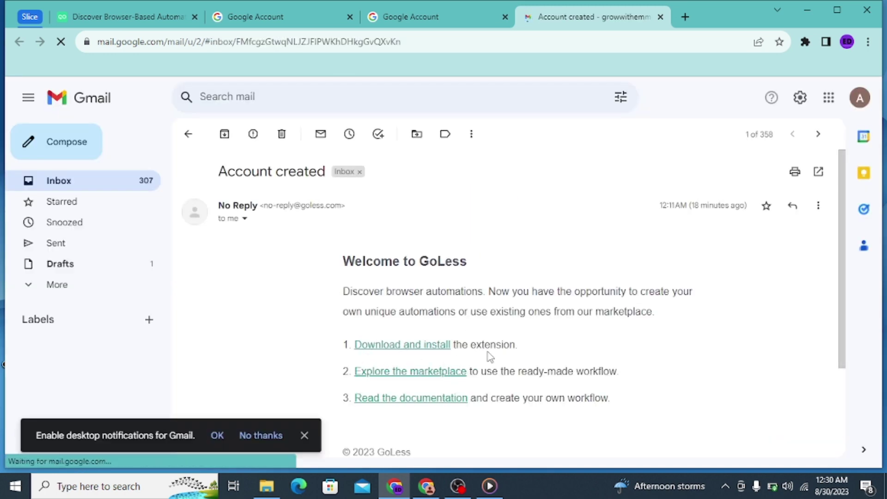
# Step: Follow the download link in the GoLess welcome e-mail and add the GoLess: Browser Automation and Web Scraping extension to Chrome
pyautogui.click(418, 354)
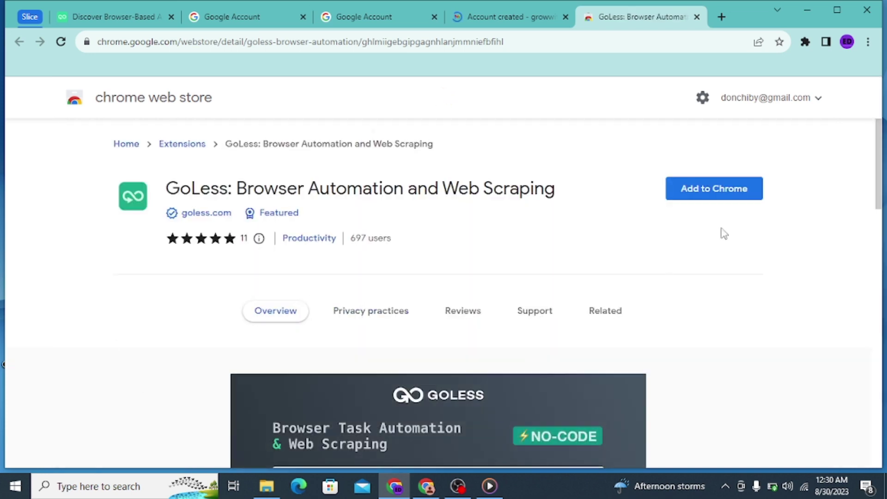
pyautogui.click(733, 190)
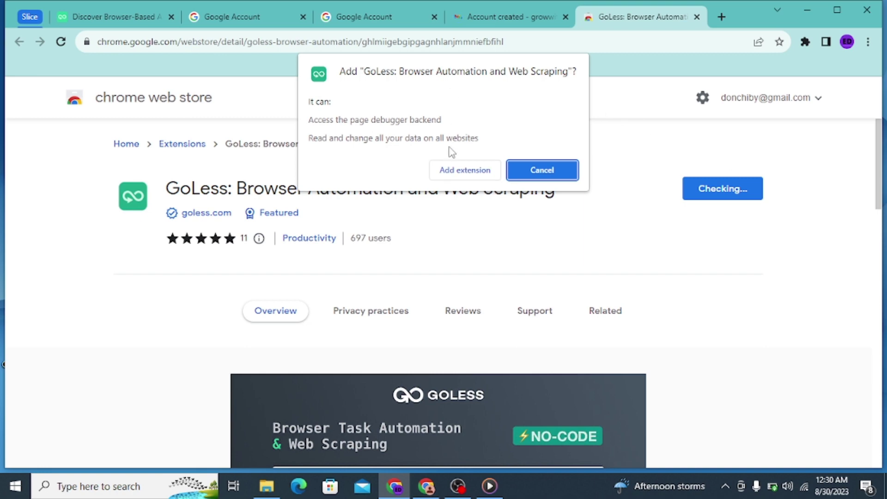
pyautogui.click(459, 173)
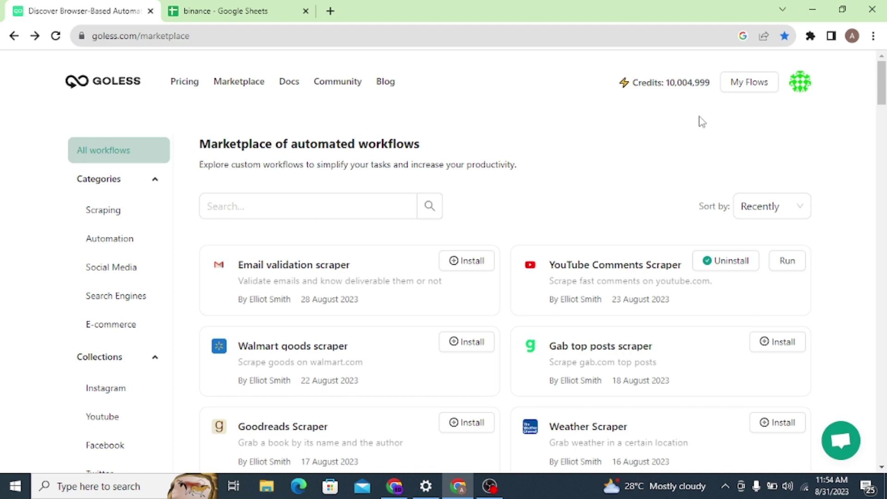
# Step: Check the installed browser extensions and the binance Google Sheets spreadsheet, and return to the GoLess Marketplace
pyautogui.click(812, 37)
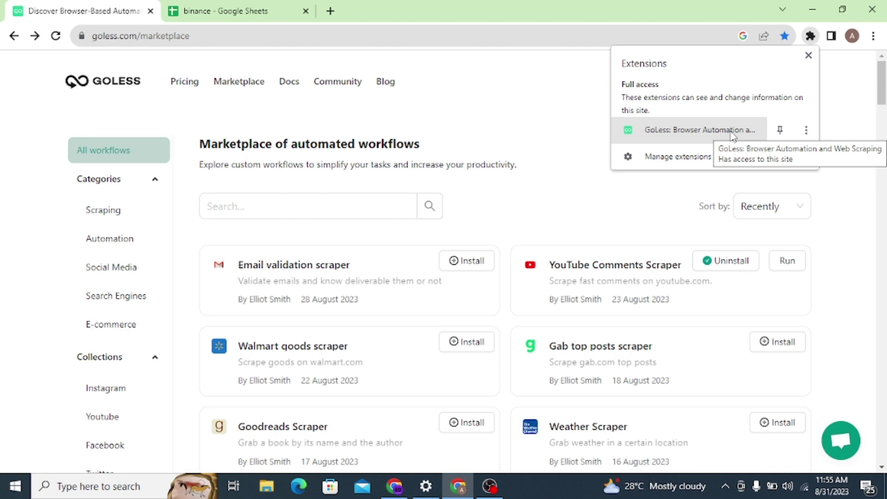
pyautogui.click(234, 14)
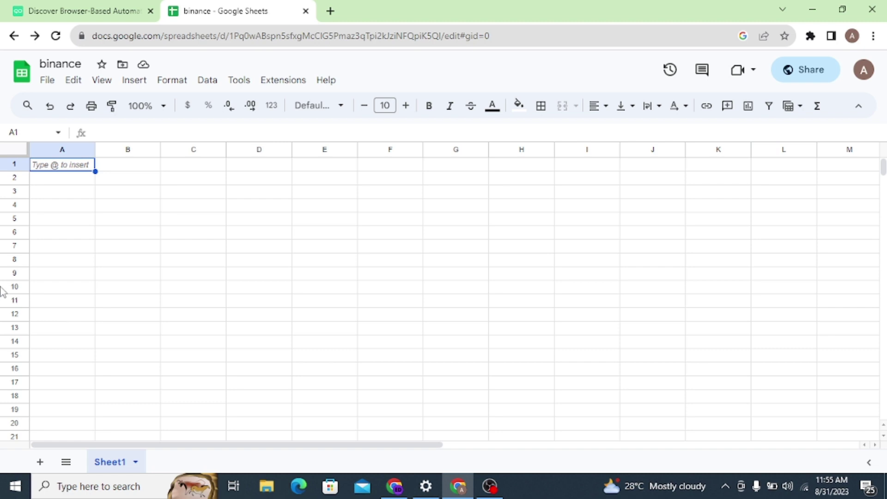
pyautogui.click(63, 314)
pyautogui.click(104, 12)
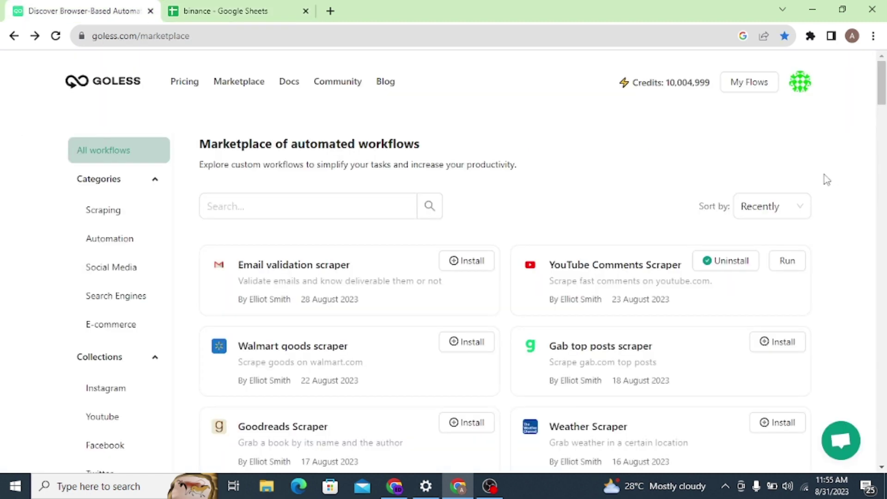
# Step: Open the Binance P2P Market Scraper workflow from the GoLess extension and narrow the GoLess Dashboard window
pyautogui.click(810, 37)
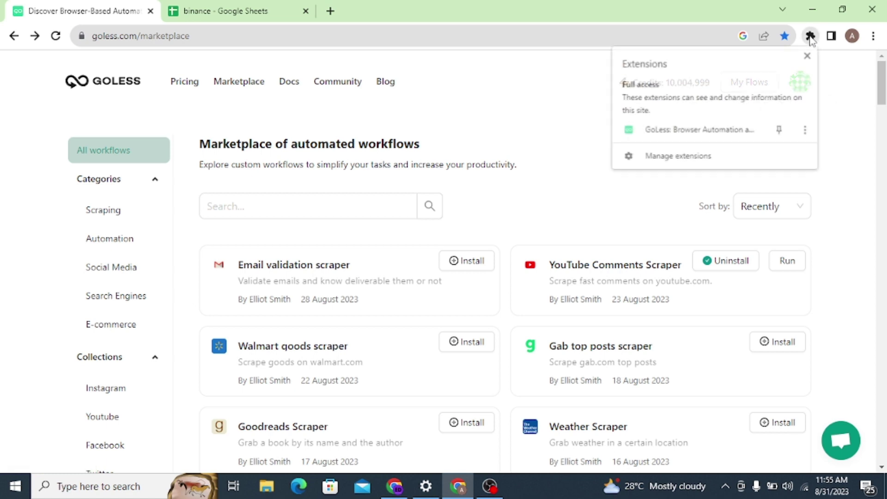
pyautogui.click(688, 133)
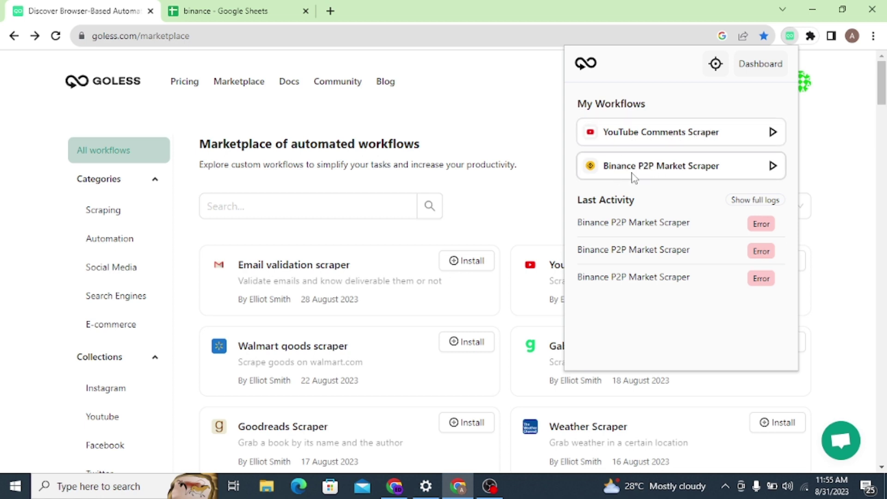
pyautogui.click(678, 169)
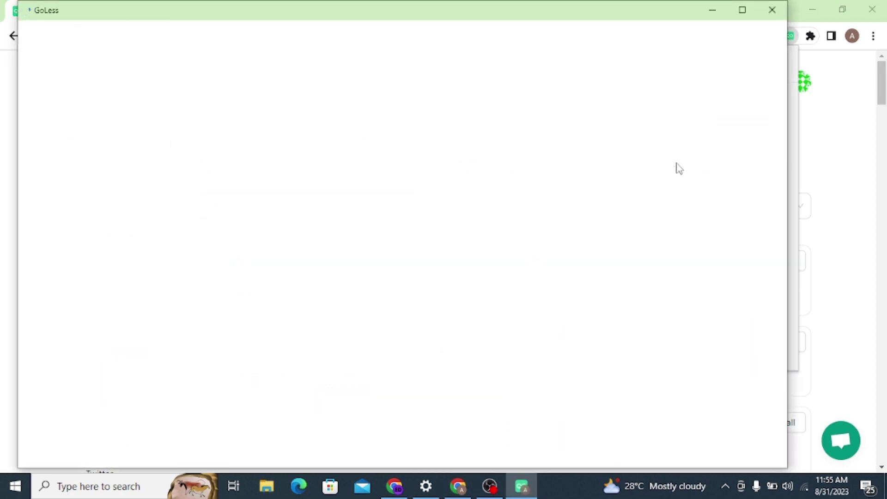
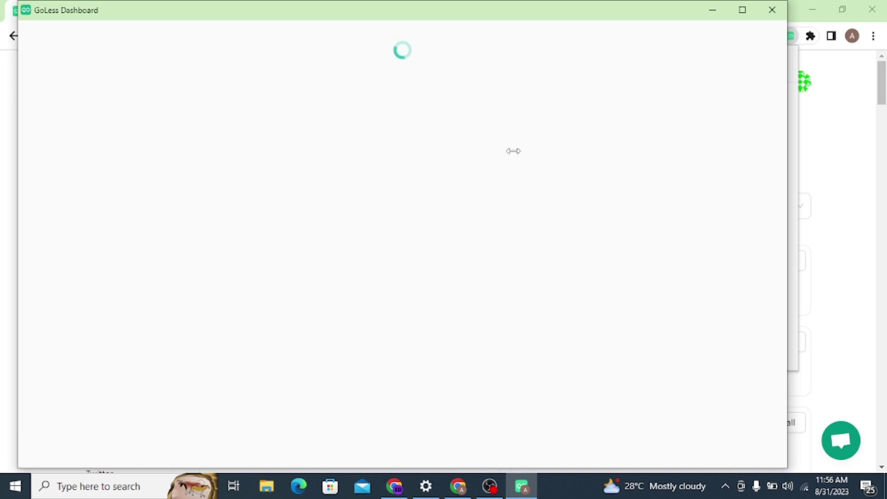
pyautogui.moveTo(513, 151); pyautogui.dragTo(514, 151)
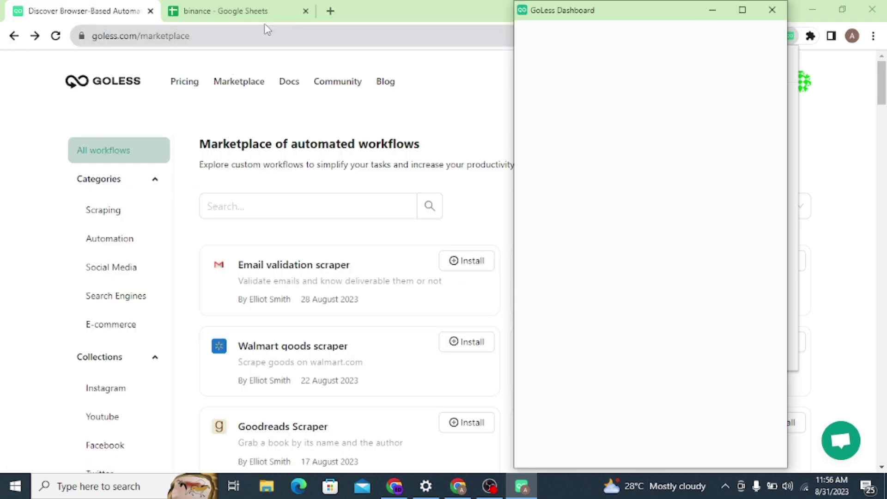
# Step: Copy the spreadsheet ID from the URL of the binance Google Sheets spreadsheet
pyautogui.click(250, 14)
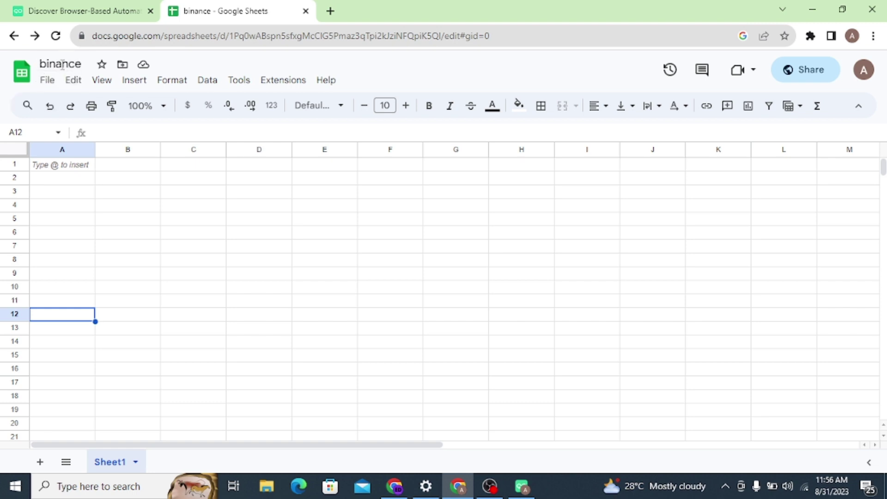
pyautogui.click(231, 36)
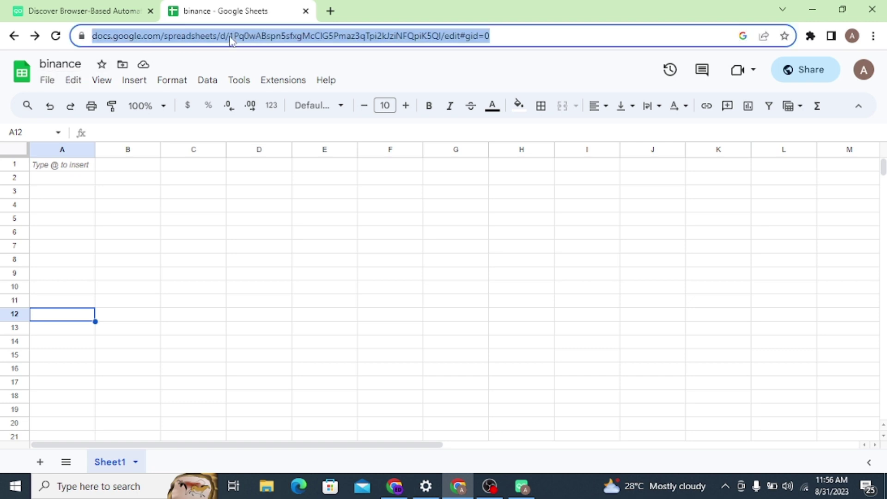
pyautogui.doubleClick(231, 37)
pyautogui.hotkey('ctrl', 'c')
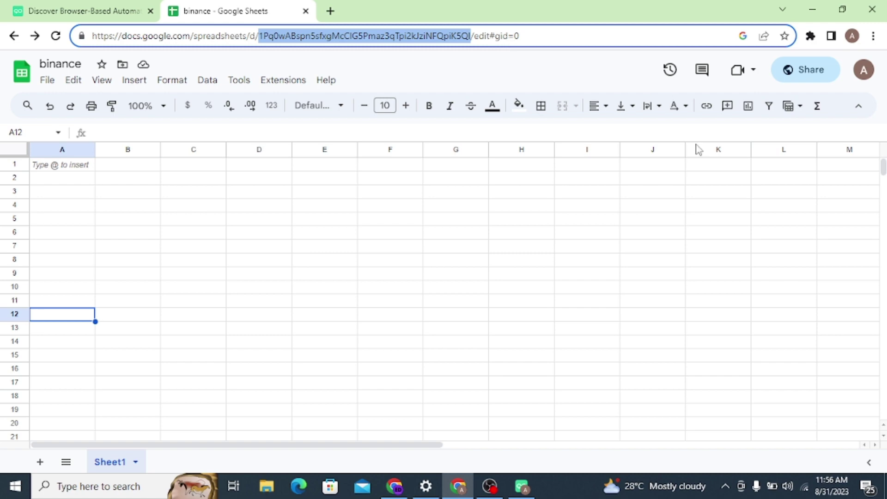
# Step: Widen the GoLess Dashboard window and start the Binance P2P Market Scraper workflow from My Workflows
pyautogui.click(525, 487)
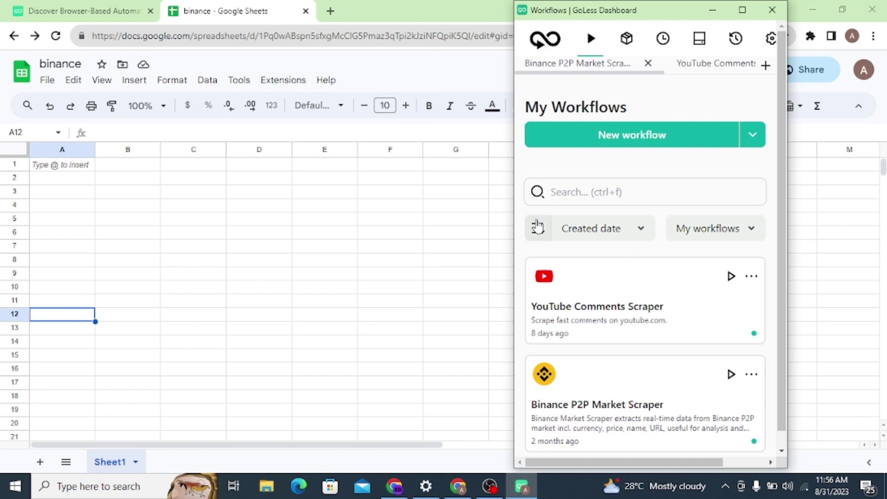
pyautogui.moveTo(512, 152); pyautogui.dragTo(179, 184)
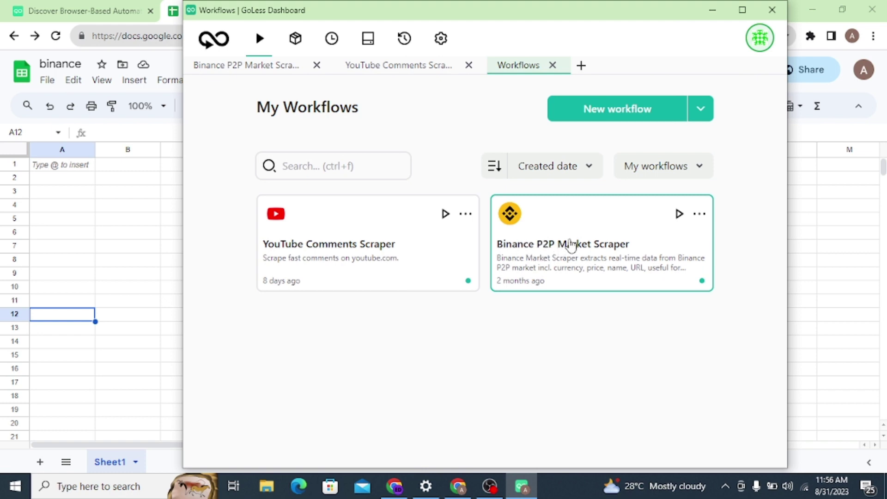
pyautogui.click(679, 214)
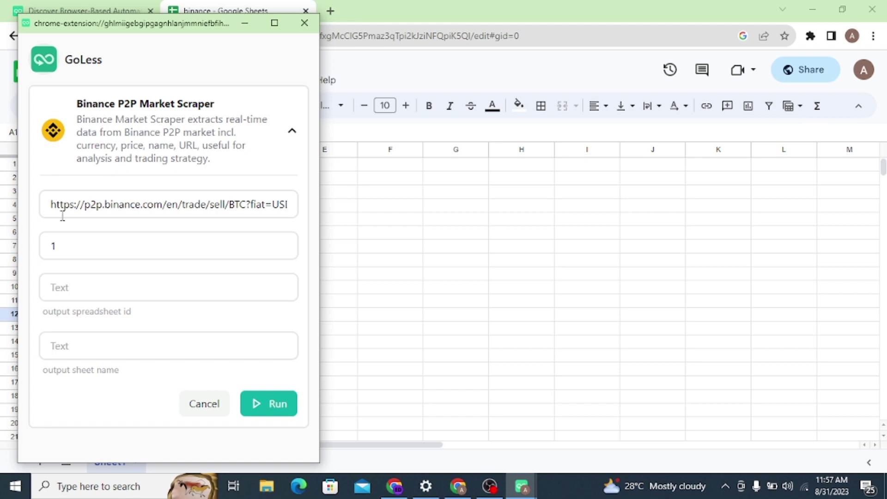
# Step: Review the Binance P2P trade URL in the workflow's input form and set the number below it to 5
pyautogui.click(50, 201)
pyautogui.moveTo(49, 201); pyautogui.dragTo(313, 221)
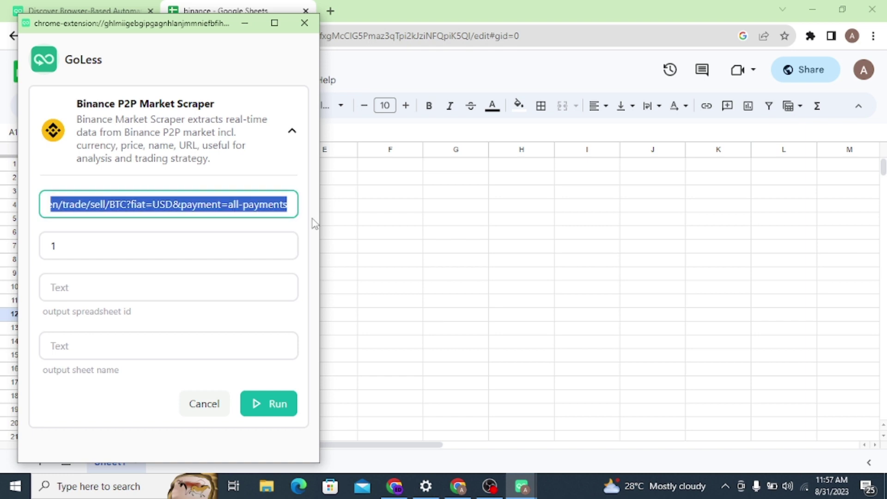
pyautogui.click(258, 239)
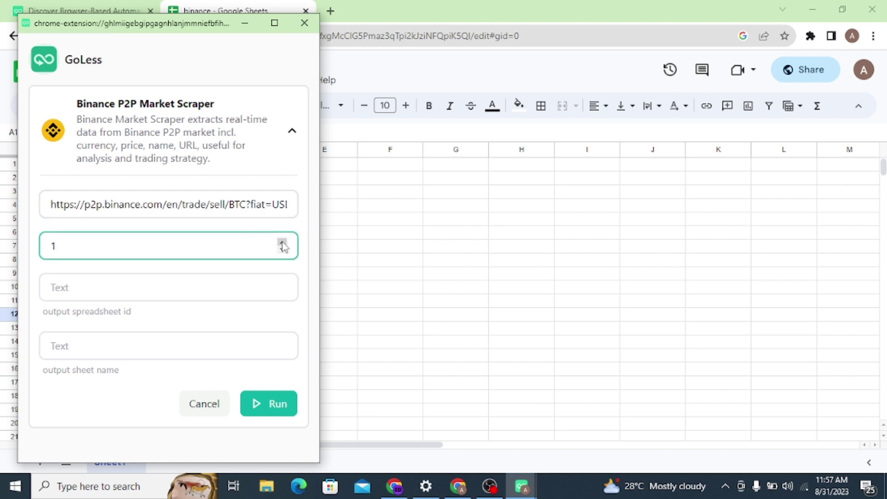
pyautogui.click(282, 244)
pyautogui.click(282, 243)
pyautogui.click(282, 243)
pyautogui.click(282, 243)
# Step: Paste the copied spreadsheet ID as the output spreadsheet id in the Binance P2P Market Scraper form
pyautogui.click(230, 292)
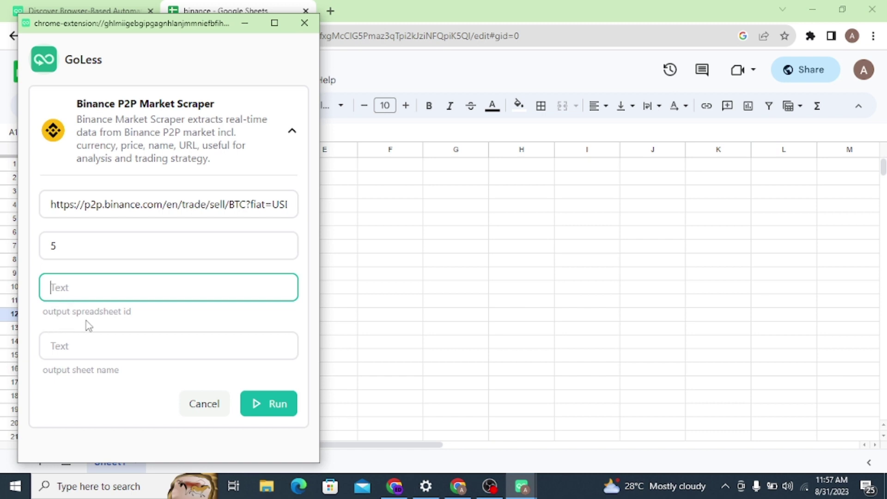
pyautogui.rightClick(121, 288)
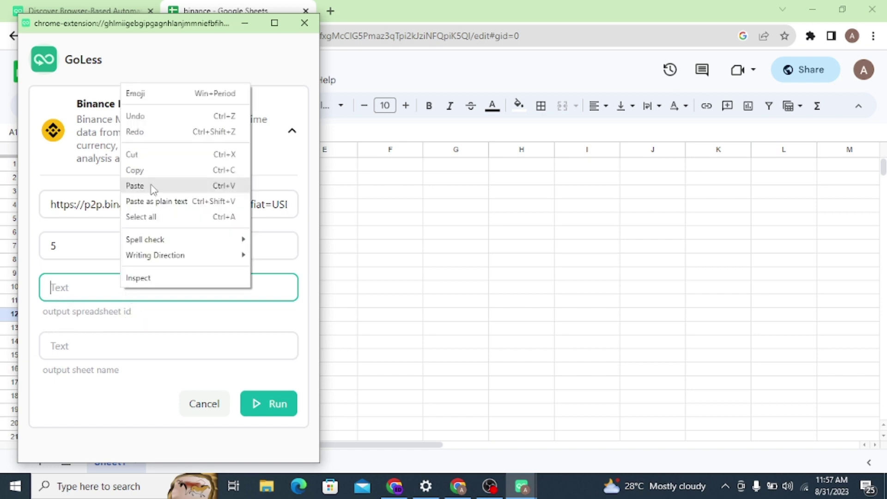
pyautogui.click(154, 187)
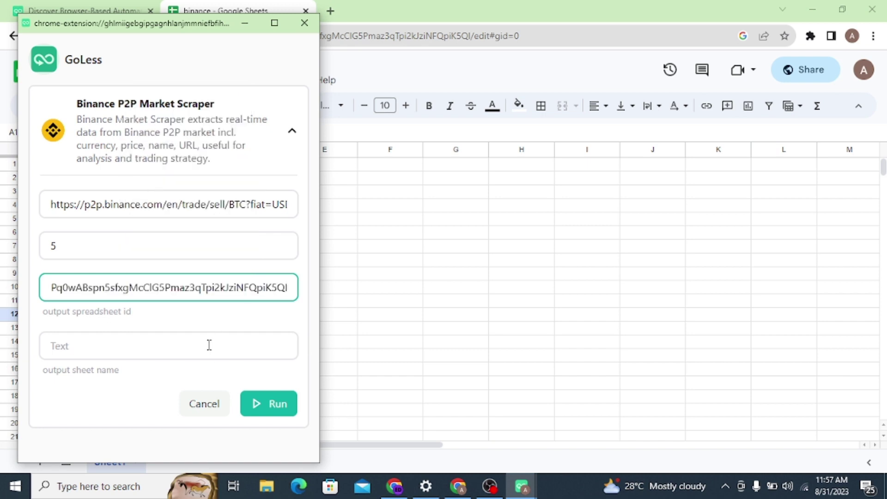
# Step: Enter binance as the output sheet name and run the Binance P2P Market Scraper workflow
pyautogui.click(117, 347)
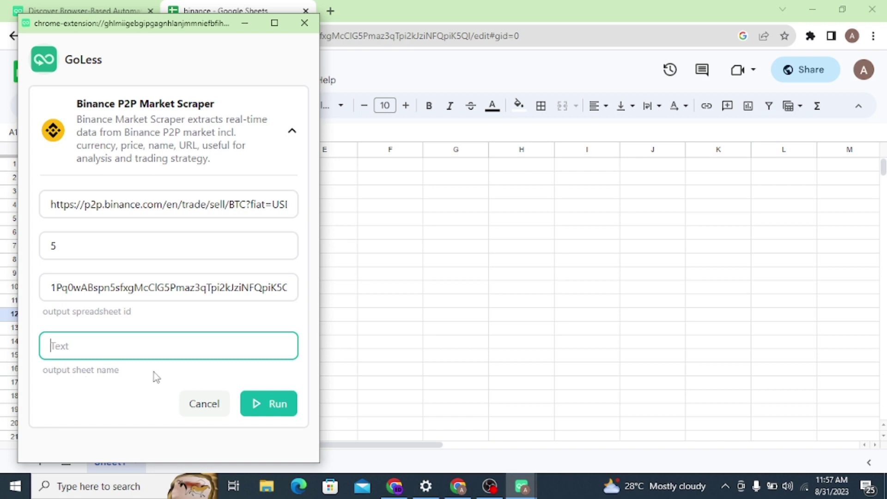
pyautogui.write('binqance')
pyautogui.press('BackSpace')
pyautogui.press('BackSpace')
pyautogui.press('BackSpace')
pyautogui.press('BackSpace')
pyautogui.press('BackSpace')
pyautogui.write('ance')
pyautogui.click(271, 415)
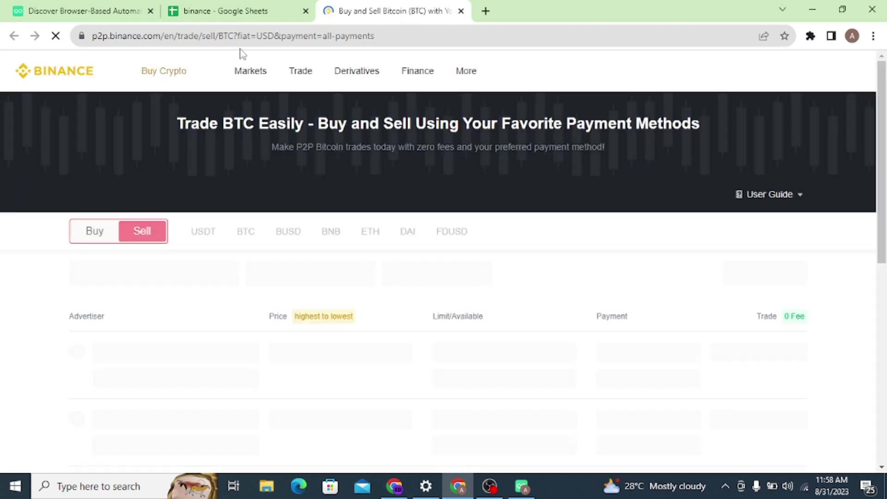
# Step: Check the binance spreadsheet and the Binance P2P trade page for progress while the workflow runs
pyautogui.click(246, 17)
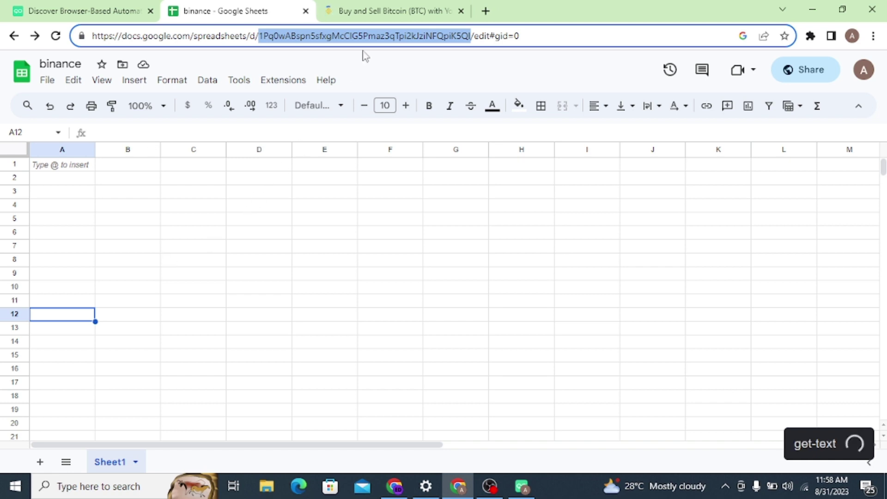
pyautogui.click(387, 12)
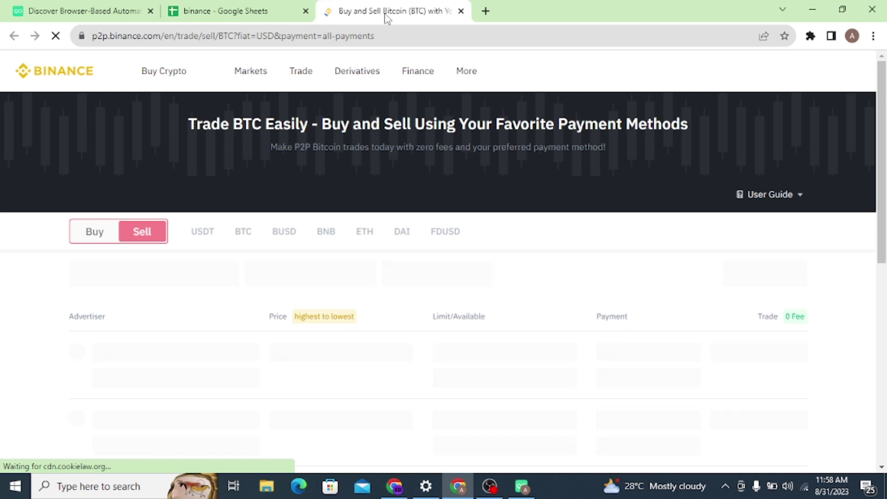
pyautogui.click(236, 13)
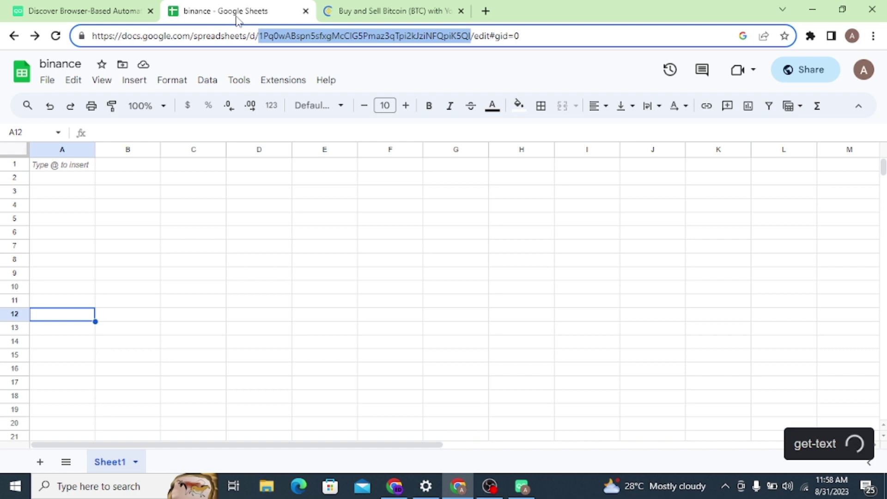
pyautogui.click(371, 11)
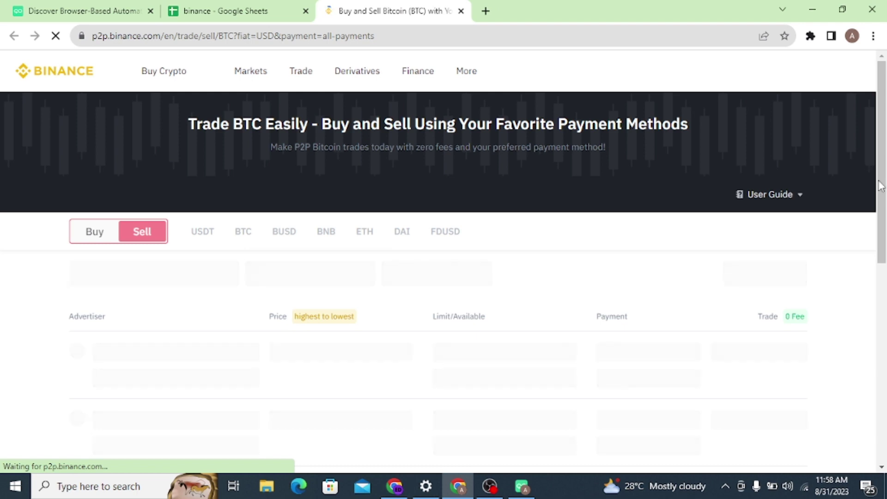
pyautogui.moveTo(879, 185); pyautogui.dragTo(867, 205)
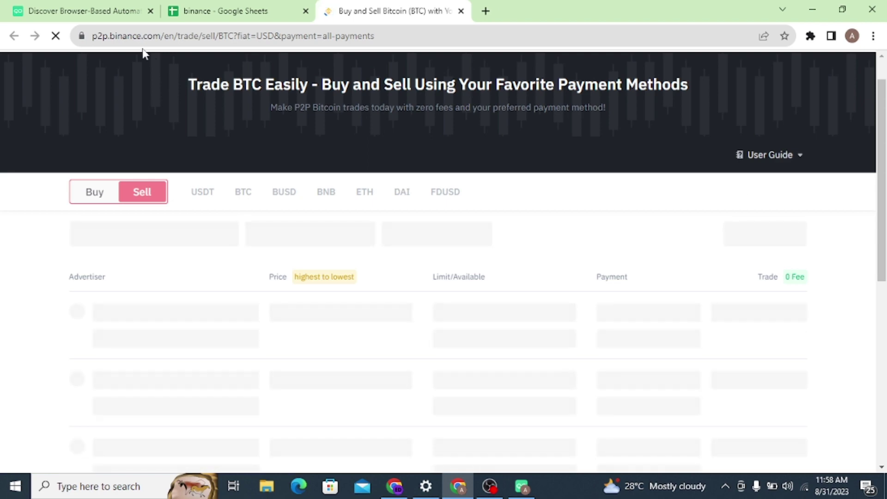
# Step: Open the Pricing page on the GoLess site and review its plans and common questions
pyautogui.click(103, 13)
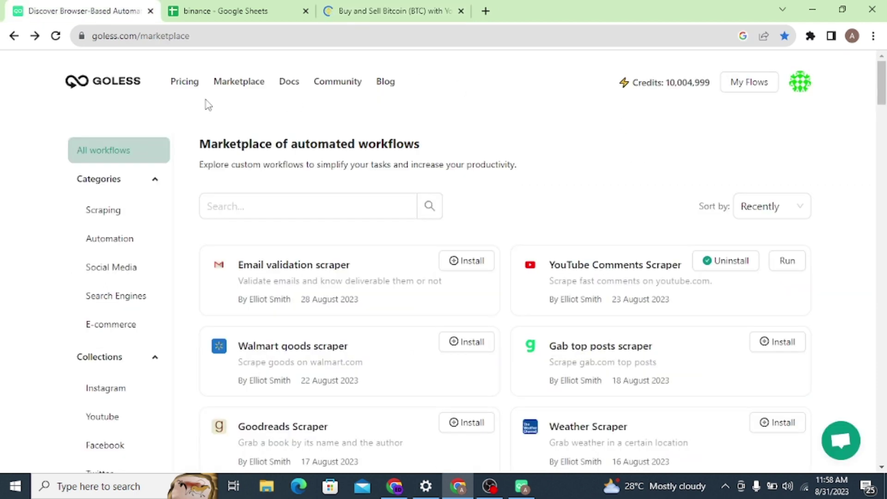
pyautogui.click(178, 88)
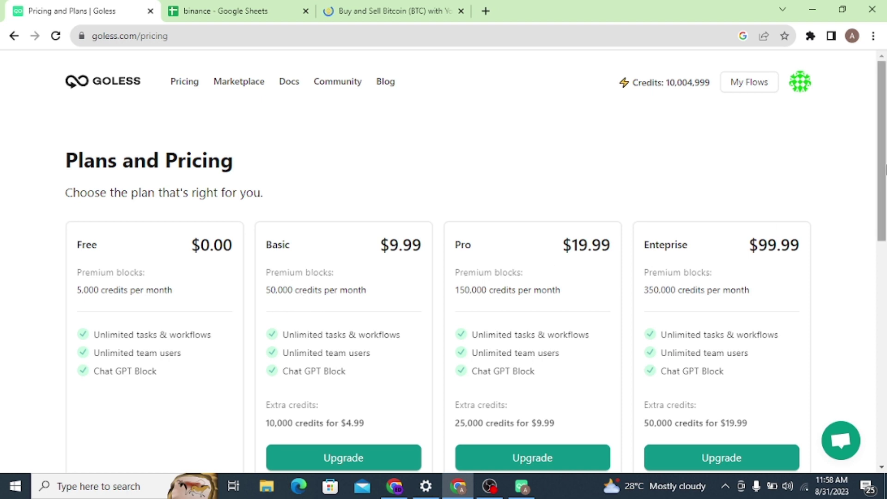
pyautogui.scroll(-3, 880, 176)
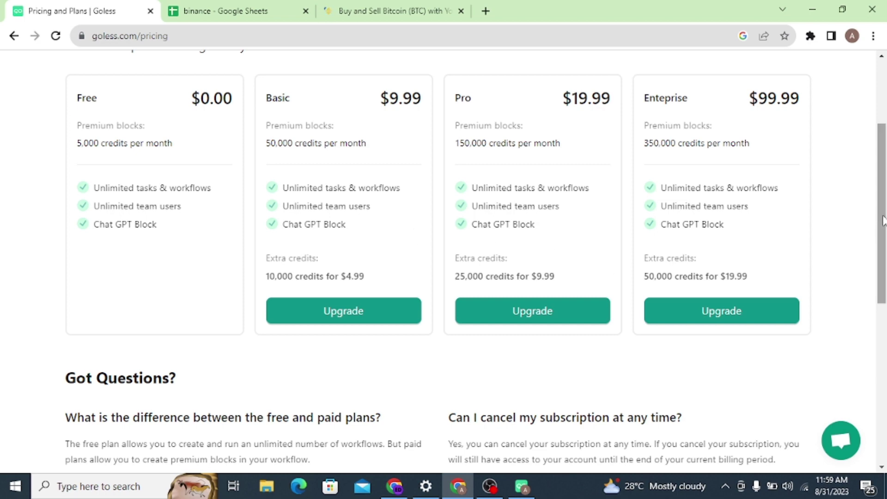
pyautogui.moveTo(883, 221); pyautogui.dragTo(884, 305)
pyautogui.moveTo(884, 313); pyautogui.dragTo(853, 154)
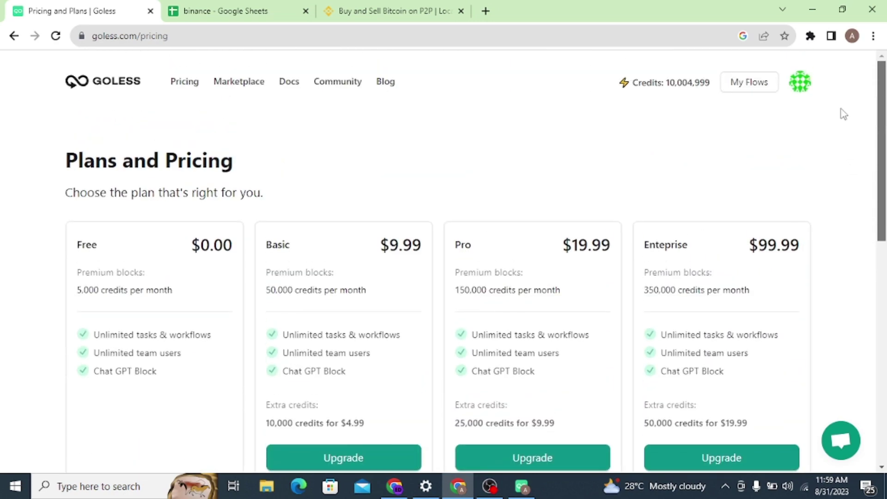
# Step: Open the GoLess Marketplace and browse the list of available automated workflows
pyautogui.click(248, 90)
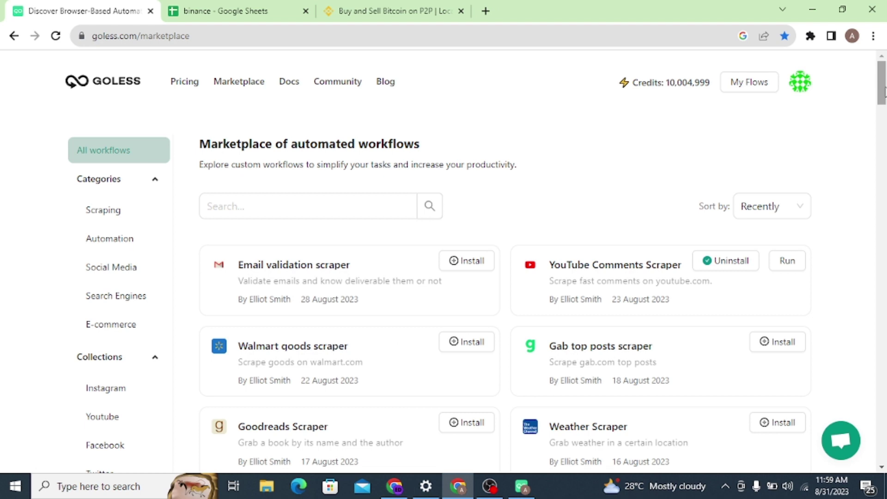
pyautogui.moveTo(882, 89); pyautogui.dragTo(882, 104)
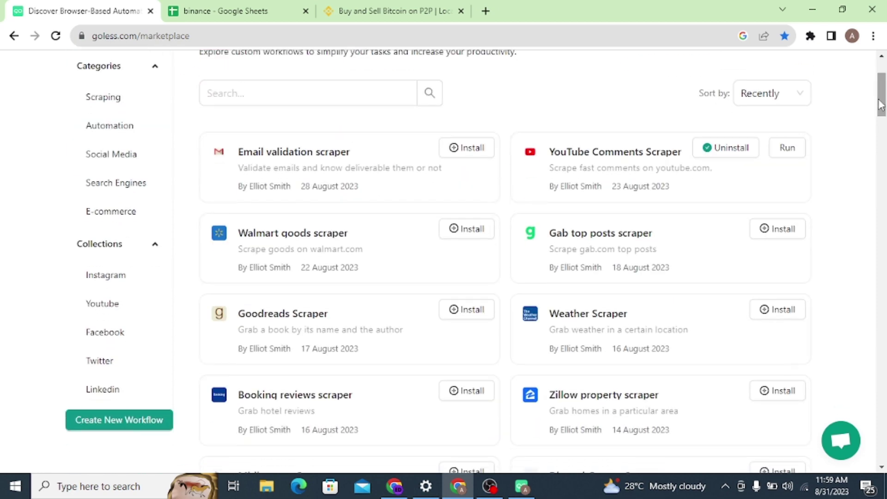
pyautogui.moveTo(882, 104); pyautogui.dragTo(878, 135)
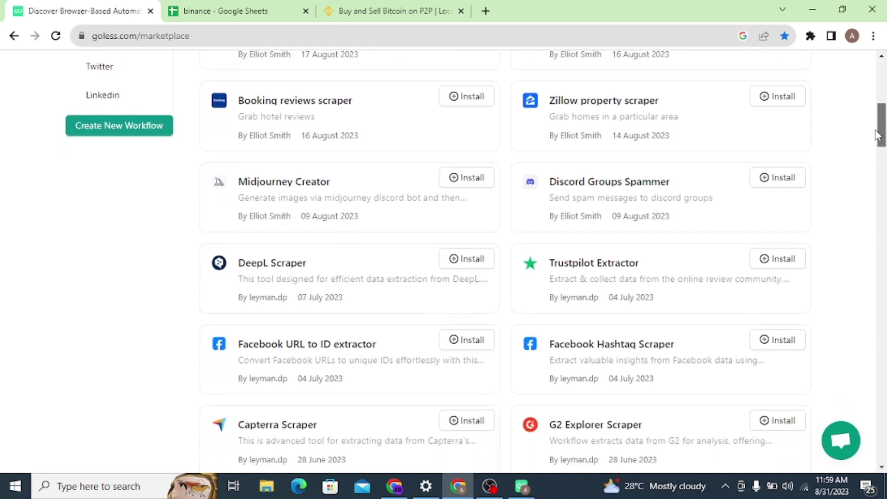
pyautogui.moveTo(879, 135); pyautogui.dragTo(863, 229)
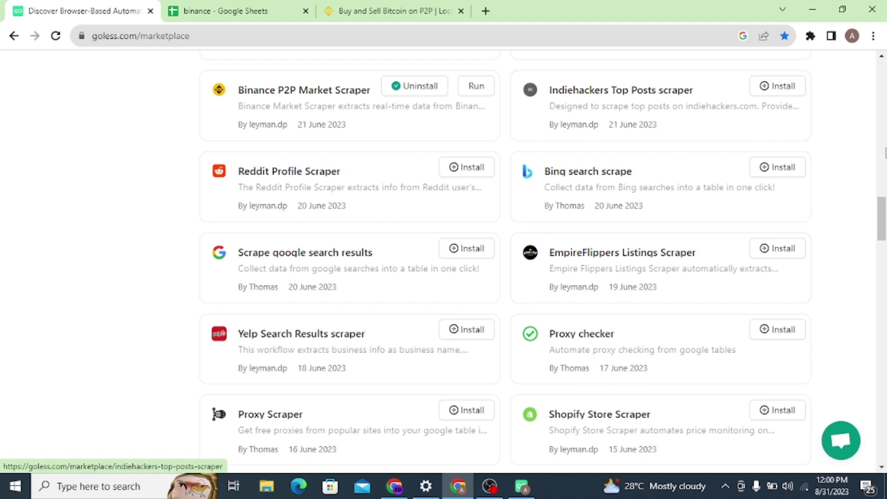
pyautogui.moveTo(874, 194); pyautogui.dragTo(877, 67)
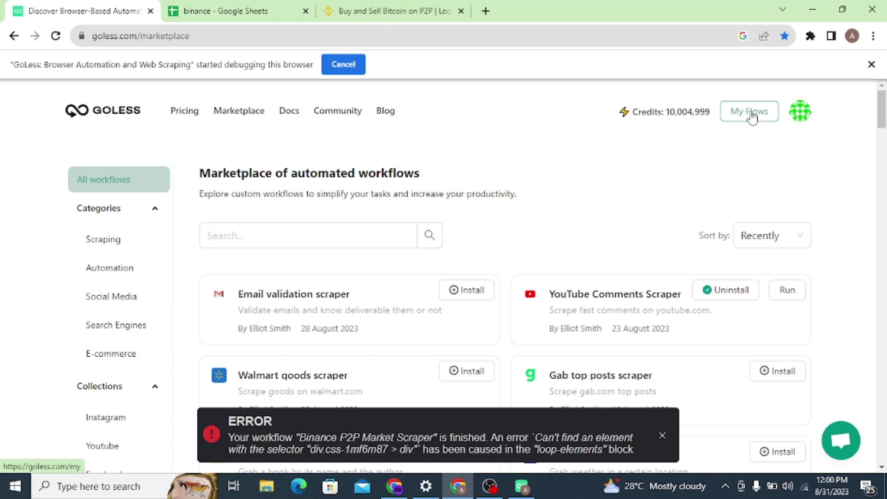
# Step: Open My Flows on the GoLess site and dismiss the workflow error notifications
pyautogui.click(752, 117)
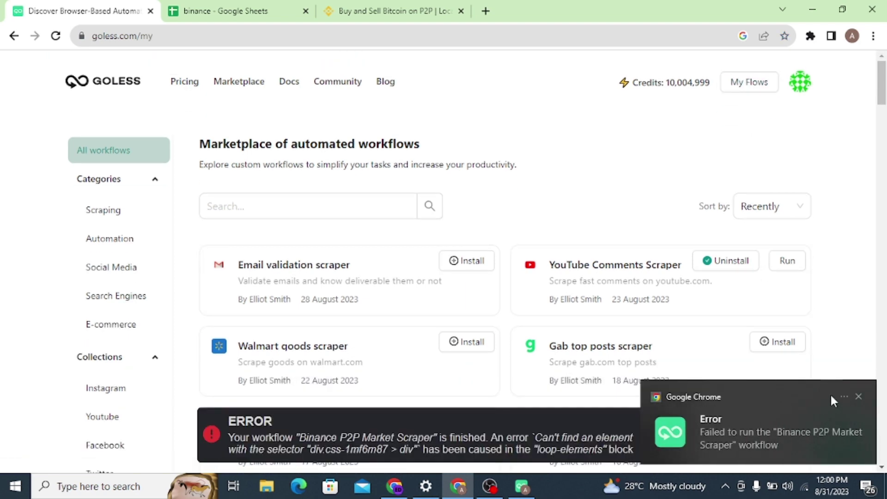
pyautogui.click(858, 397)
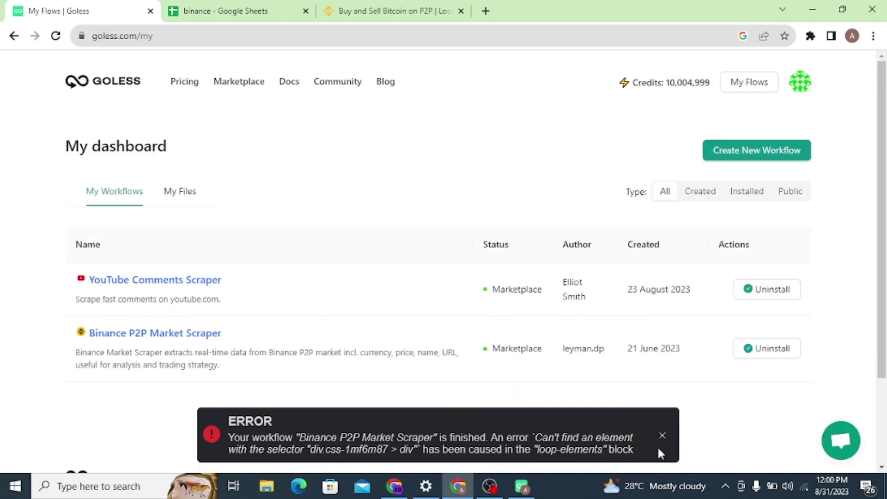
pyautogui.click(664, 435)
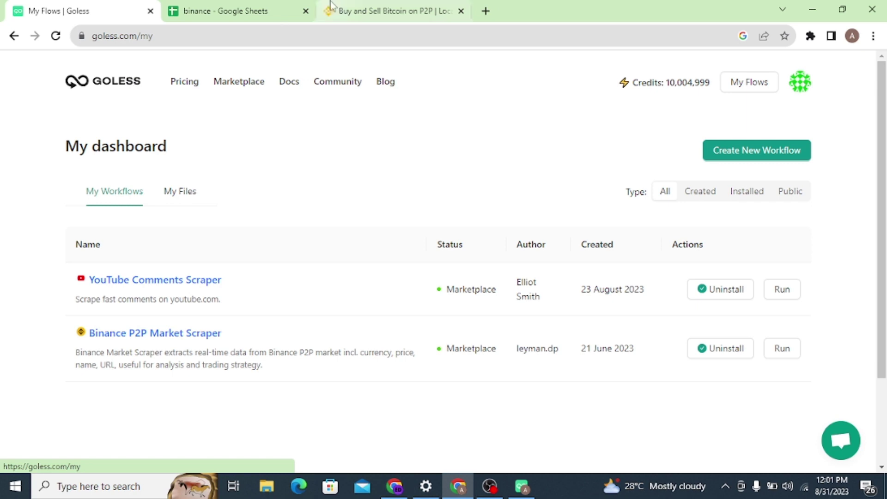
# Step: Examine the BTC sell offers on the Binance P2P page, including advertisers, prices, limits and payment methods
pyautogui.click(393, 13)
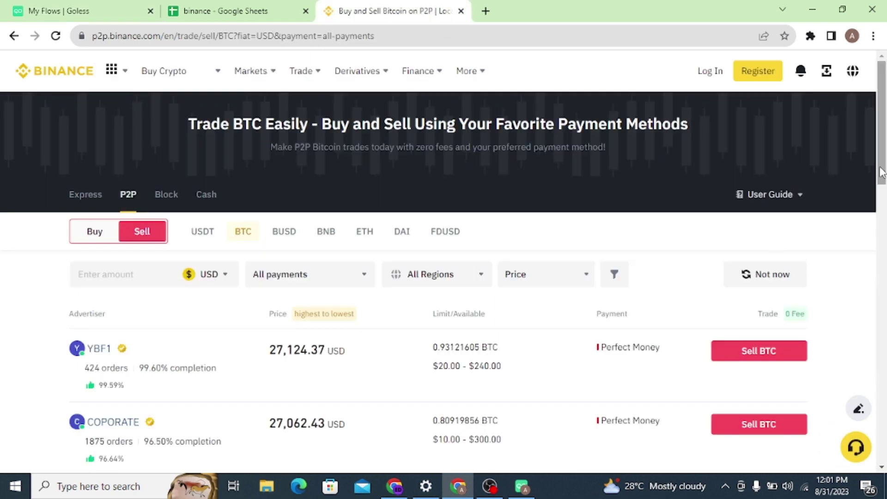
pyautogui.scroll(-2, 884, 184)
pyautogui.moveTo(886, 198); pyautogui.dragTo(886, 273)
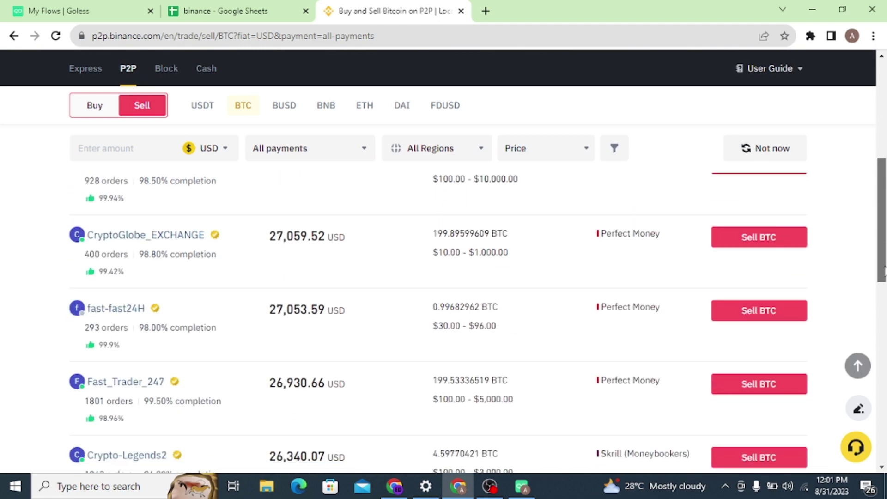
pyautogui.moveTo(885, 273); pyautogui.dragTo(854, 323)
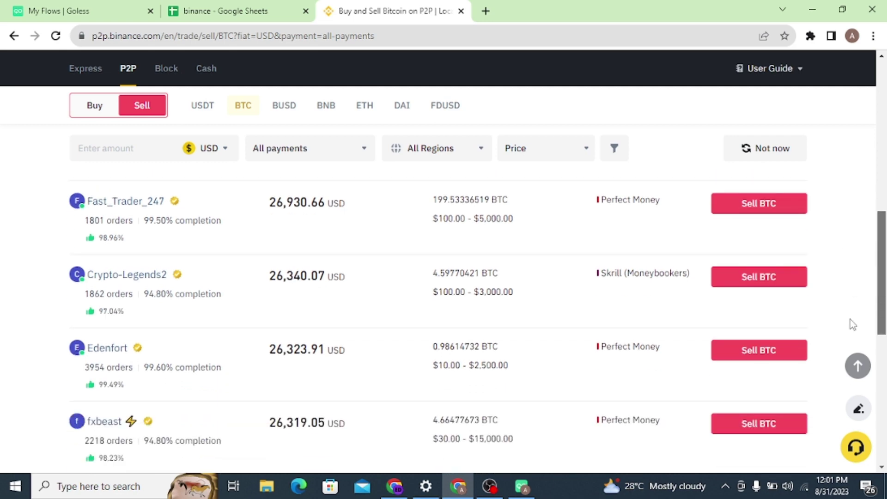
pyautogui.moveTo(851, 321); pyautogui.dragTo(851, 354)
pyautogui.scroll(-2, 853, 358)
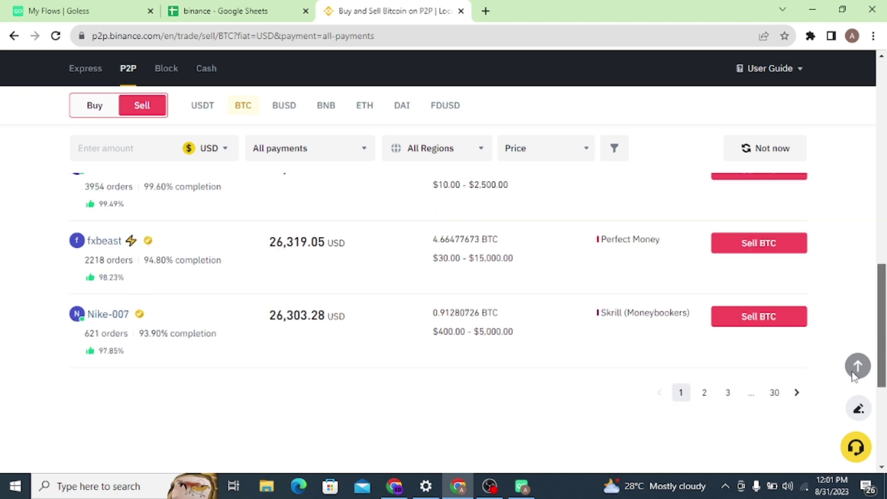
pyautogui.click(859, 374)
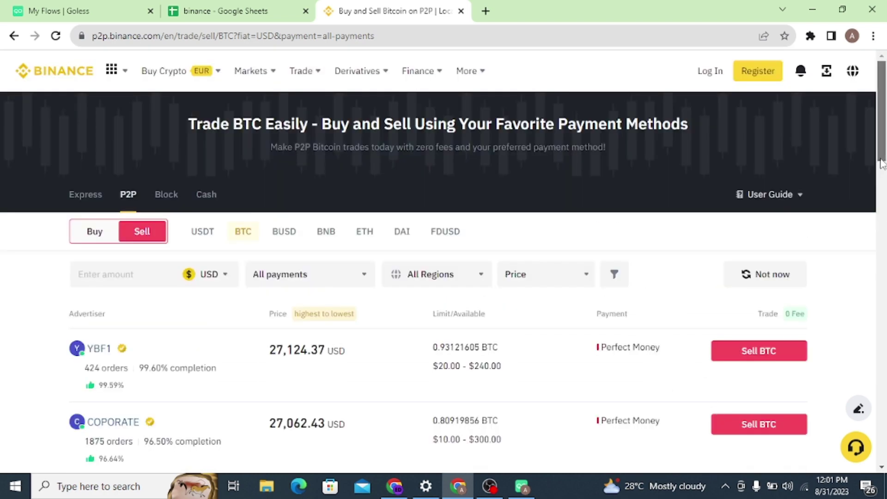
pyautogui.scroll(-10, 884, 236)
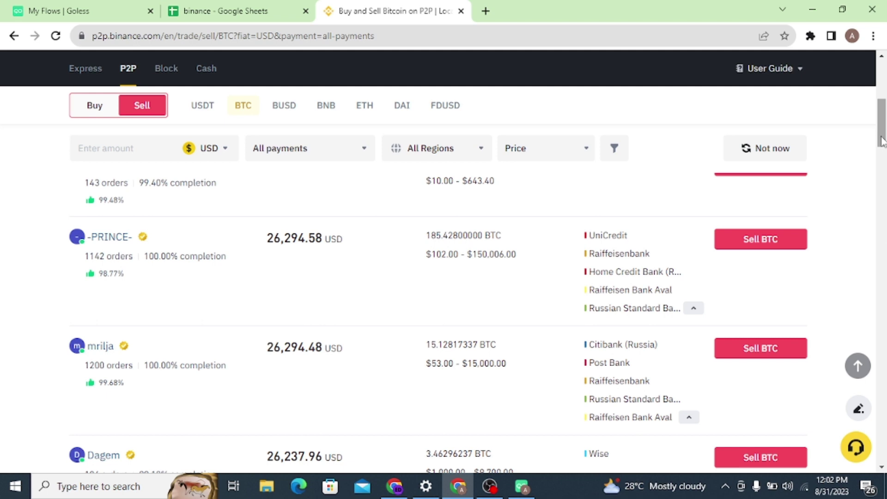
# Step: Switch the Binance P2P listing to USDT, examine its sell offers, and return to the GoLess My Flows page
pyautogui.click(208, 109)
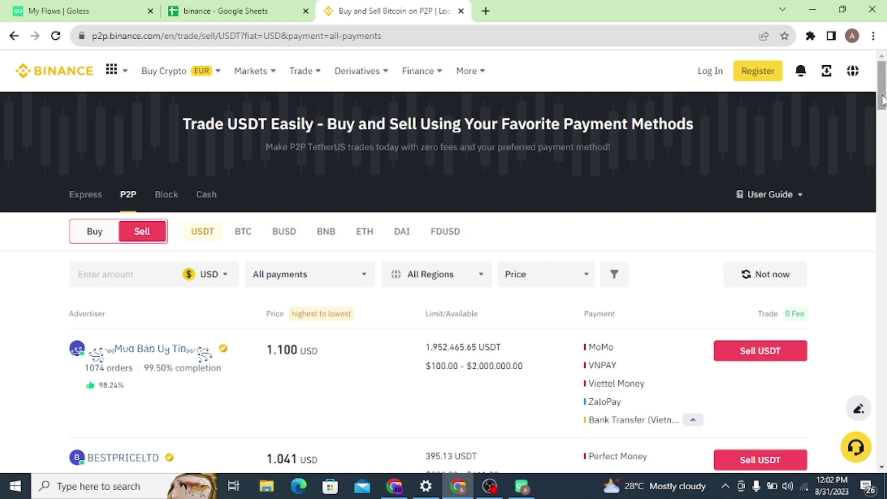
pyautogui.moveTo(882, 99); pyautogui.dragTo(882, 172)
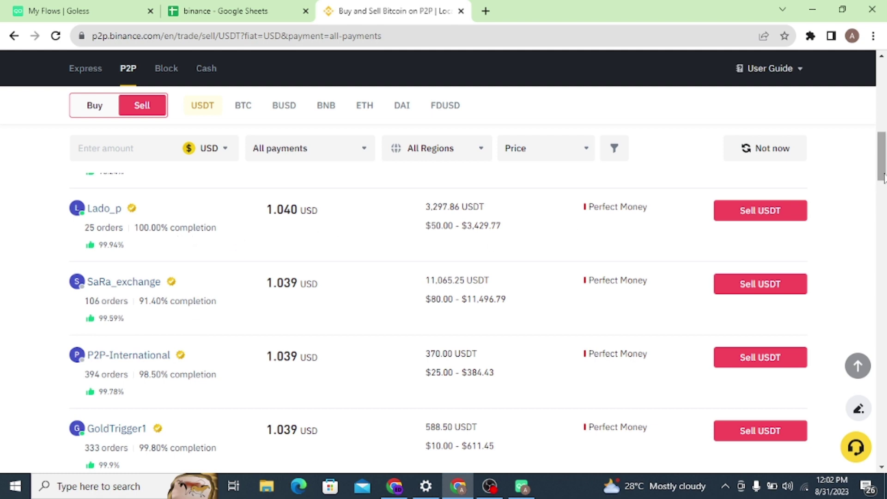
pyautogui.moveTo(884, 178); pyautogui.dragTo(862, 167)
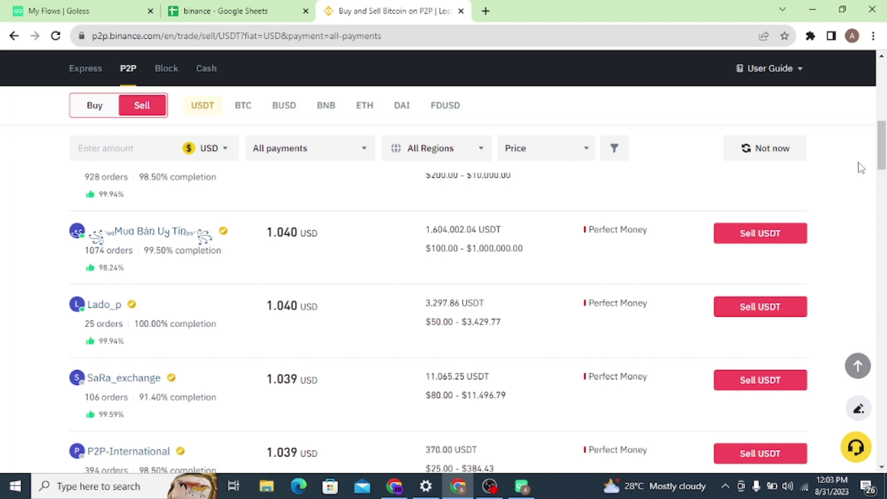
pyautogui.click(92, 14)
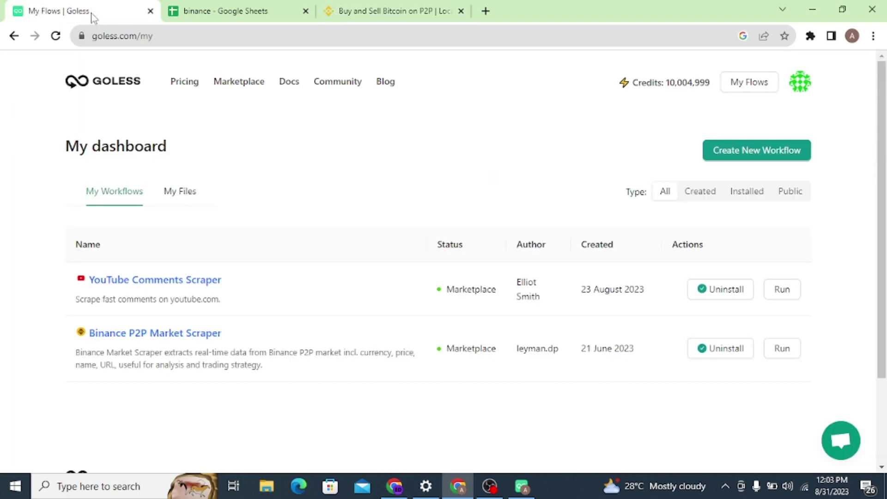